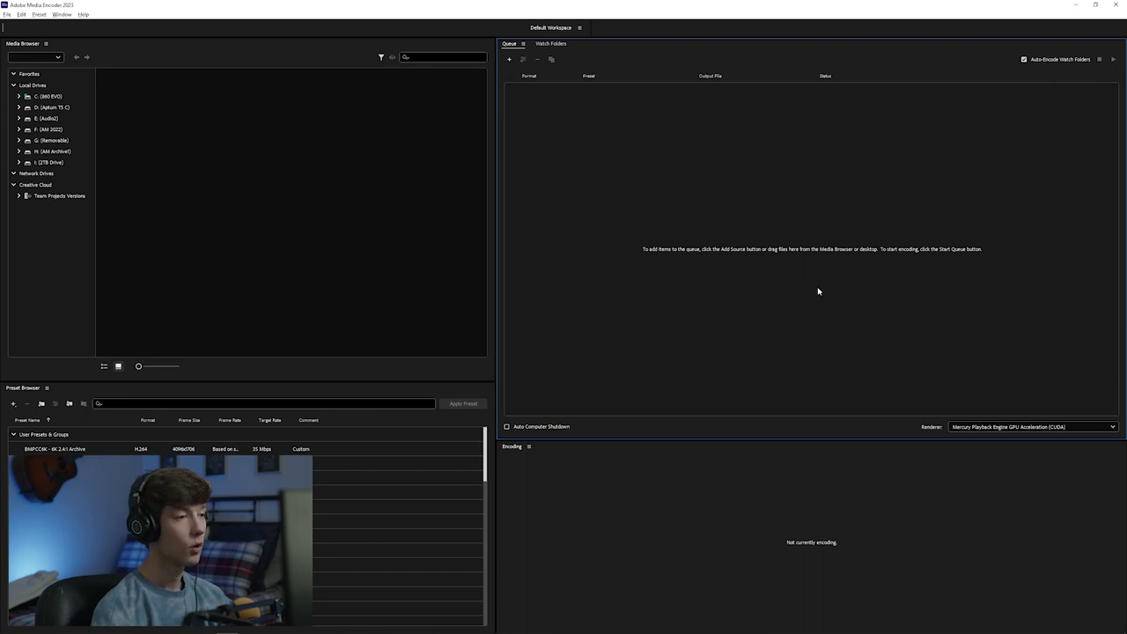
Drag every .braw clip in the 6K footage folder into the Media Encoder queue
key(alt+Tab)
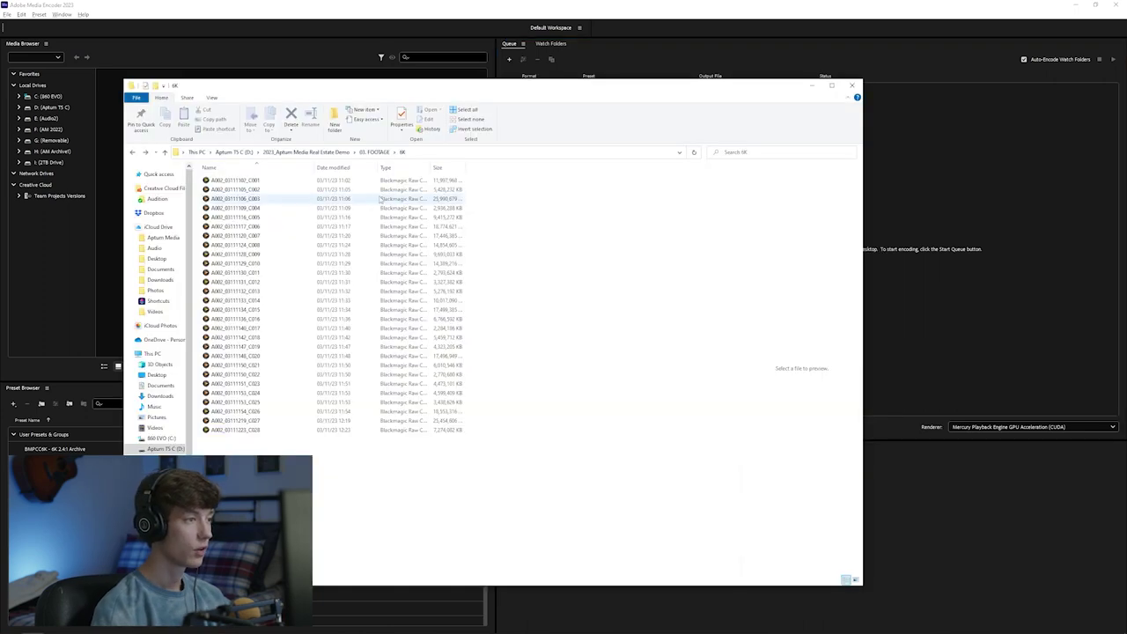
key(ctrl+a)
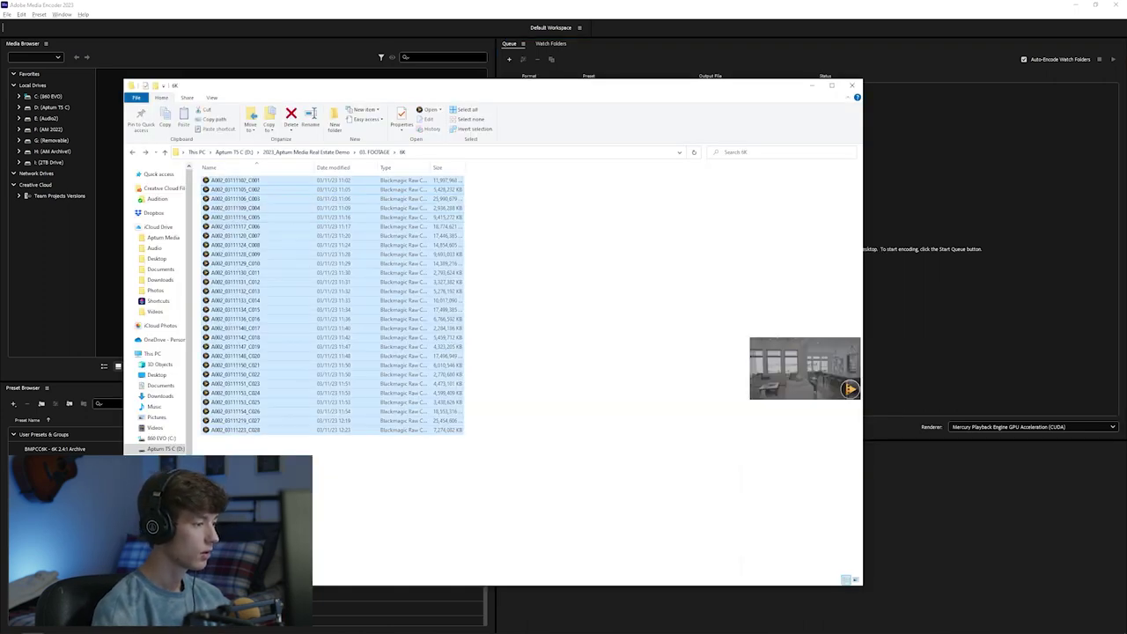
drag(849, 388, 1008, 280)
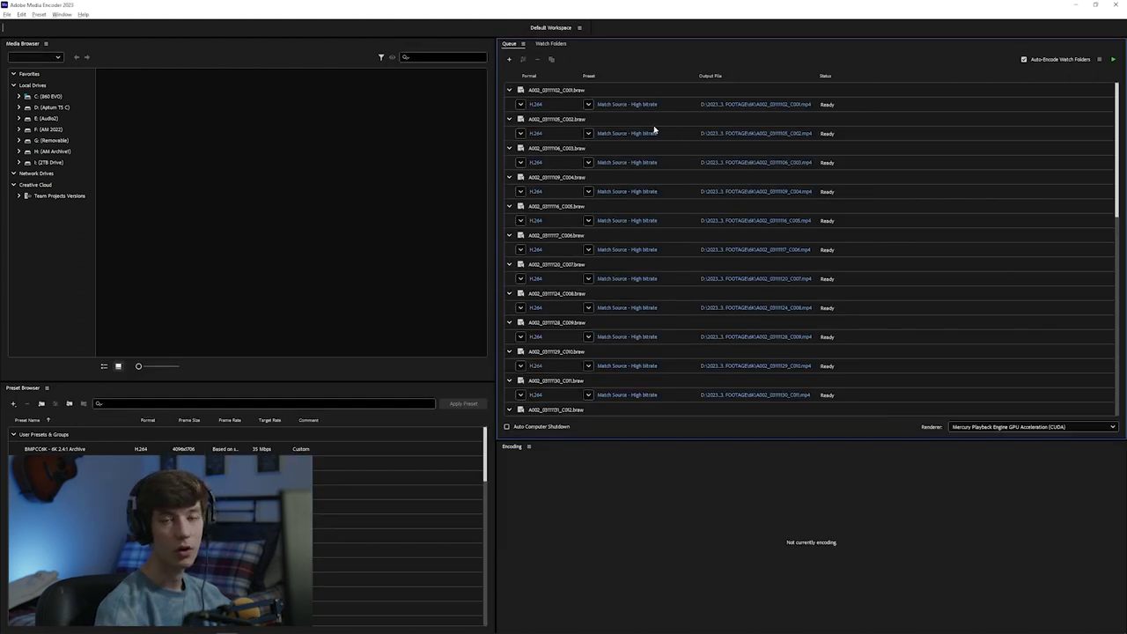
Point all queued jobs' output to a new 'compressed' folder under D:\…\03. FOOTAGE\6K
click(674, 135)
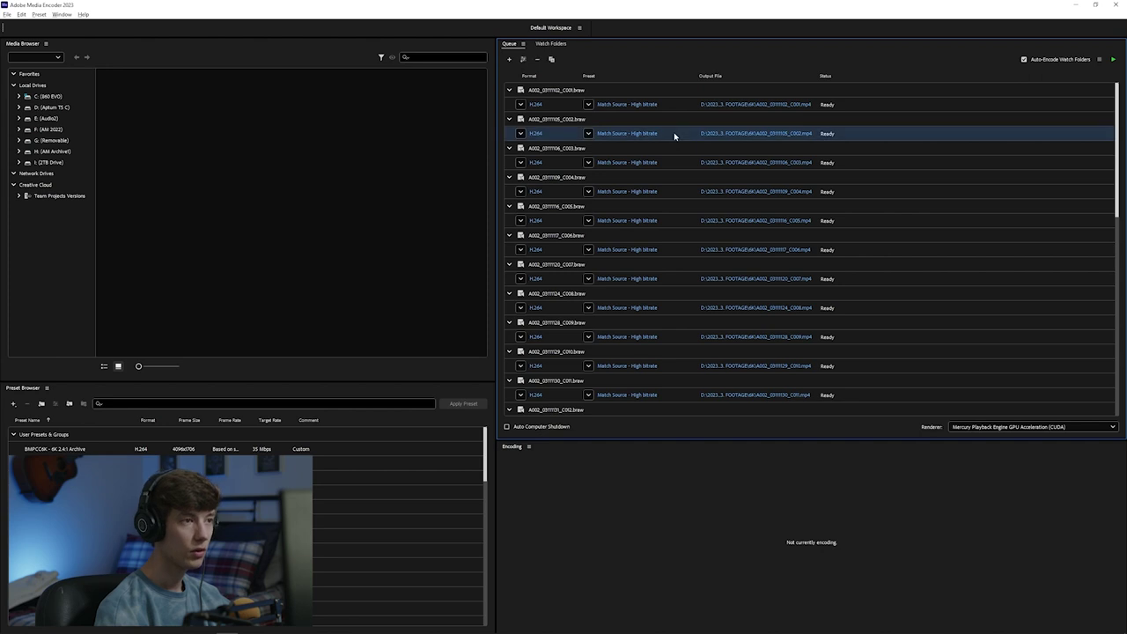
key(ctrl+a)
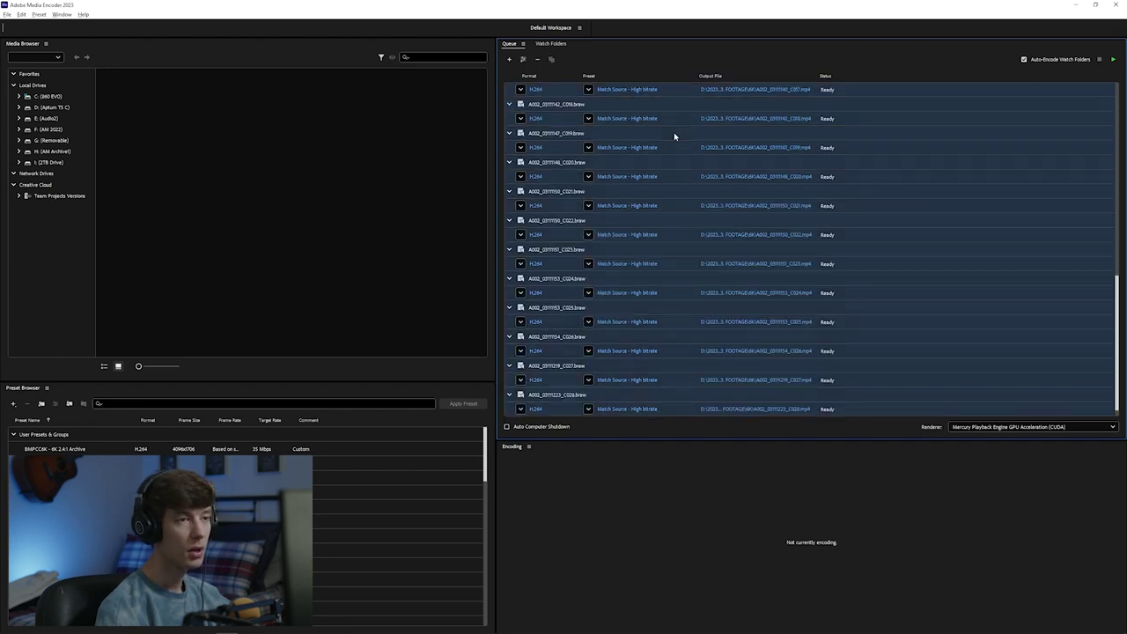
click(717, 119)
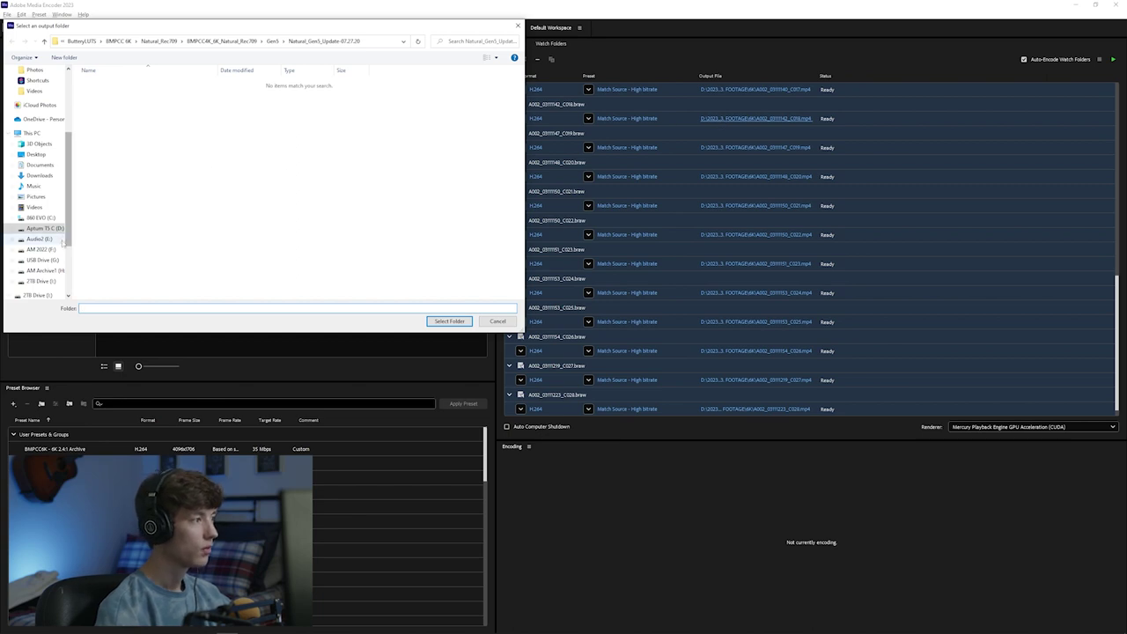
click(44, 228)
double_click(122, 92)
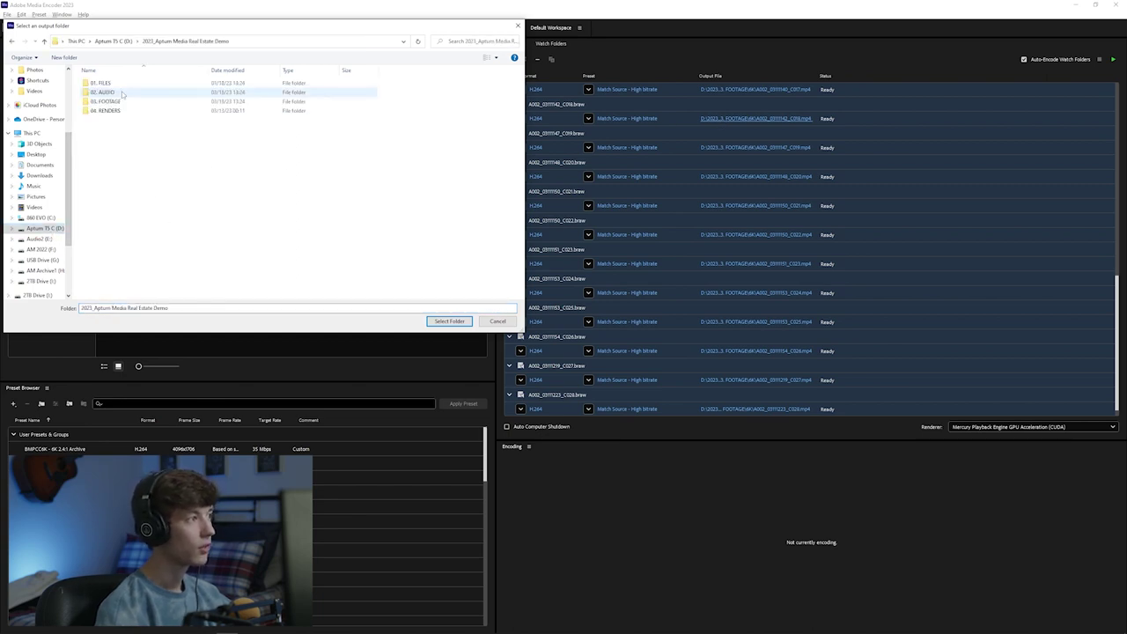
double_click(107, 101)
double_click(111, 93)
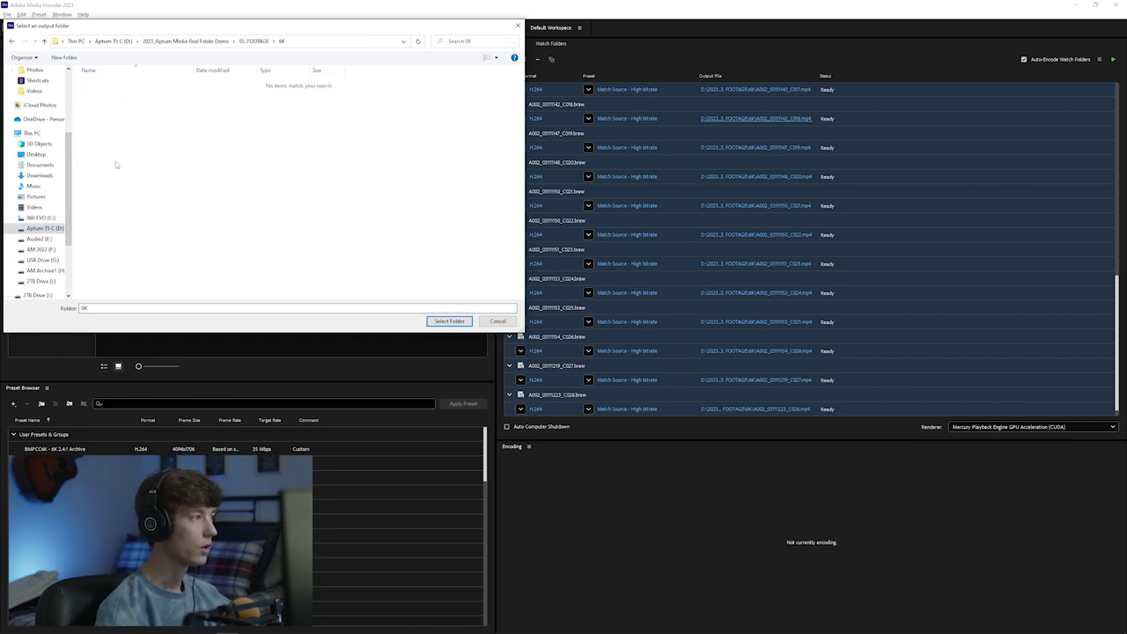
key(ctrl+shift+n)
text(compressed)
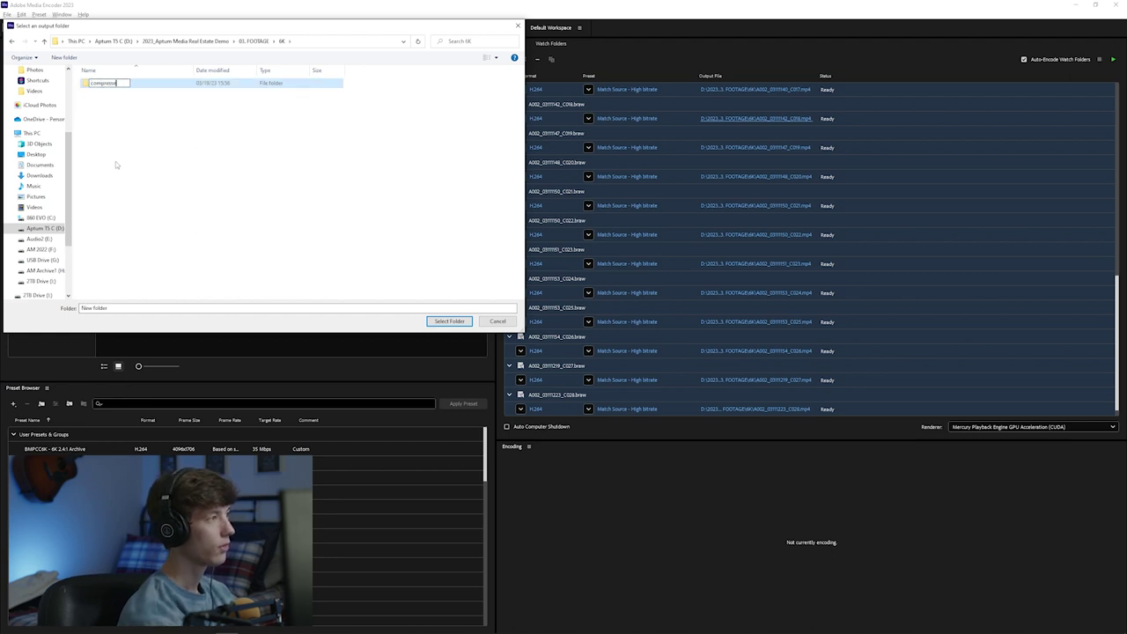
key(Return)
key(Return)
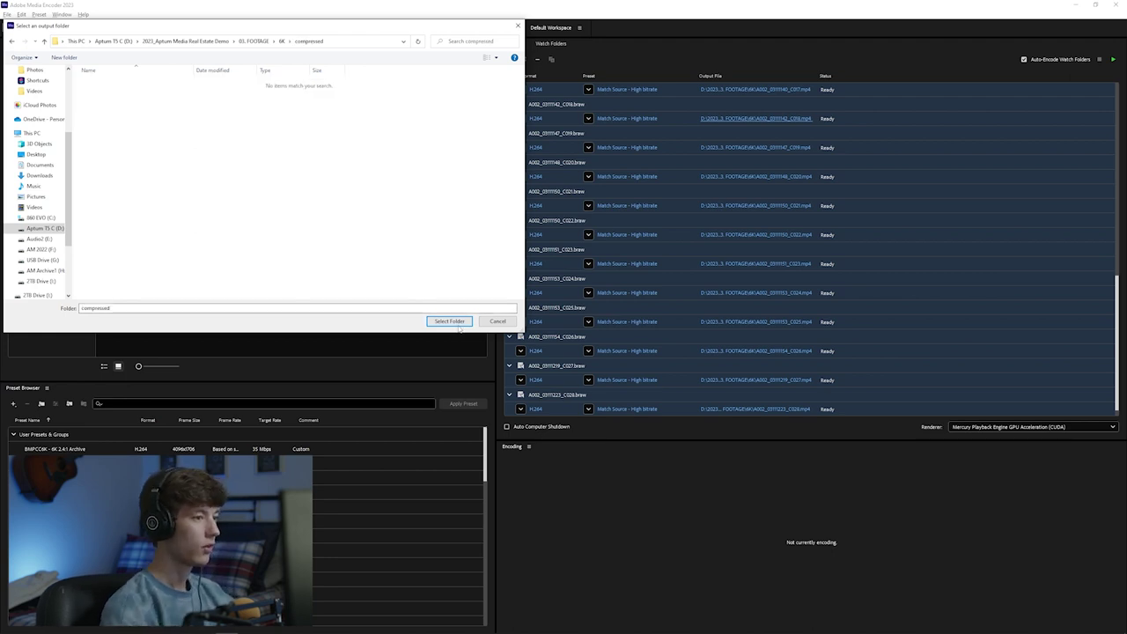
click(451, 321)
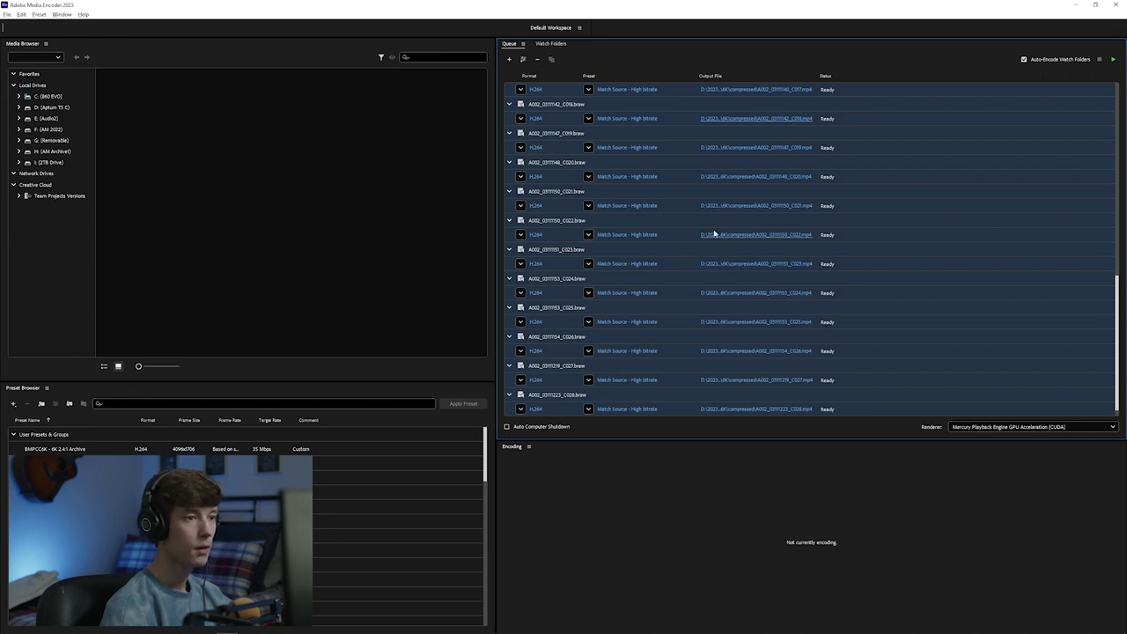
In Export Settings, enable Lumetri Look/LUT and load the Gen5 Natural Rec709 .cube file
click(616, 206)
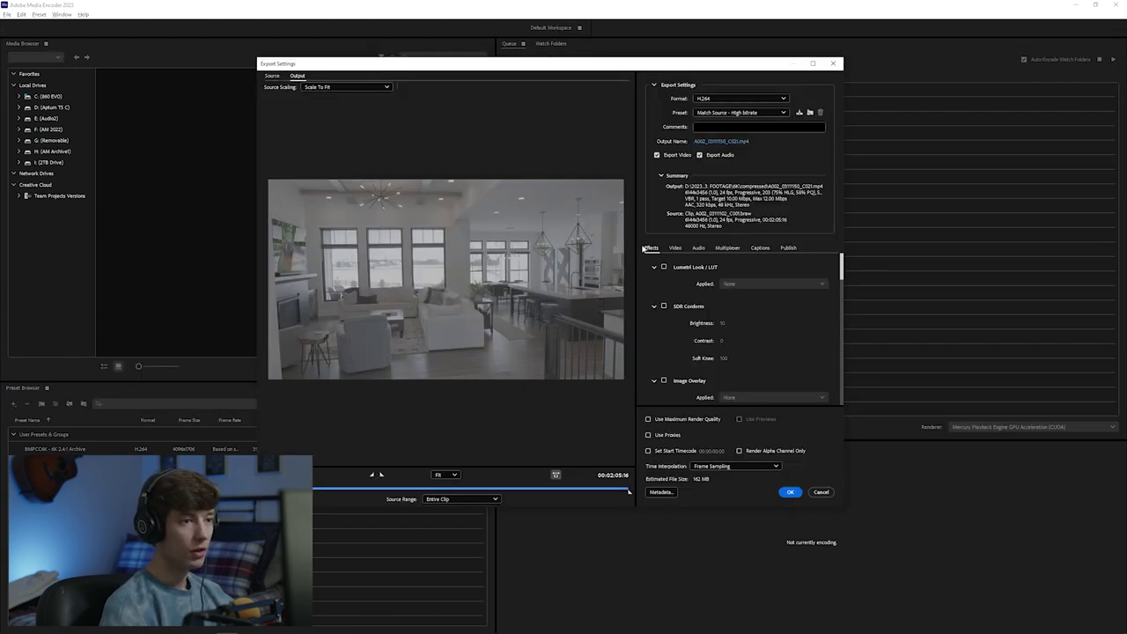
click(663, 267)
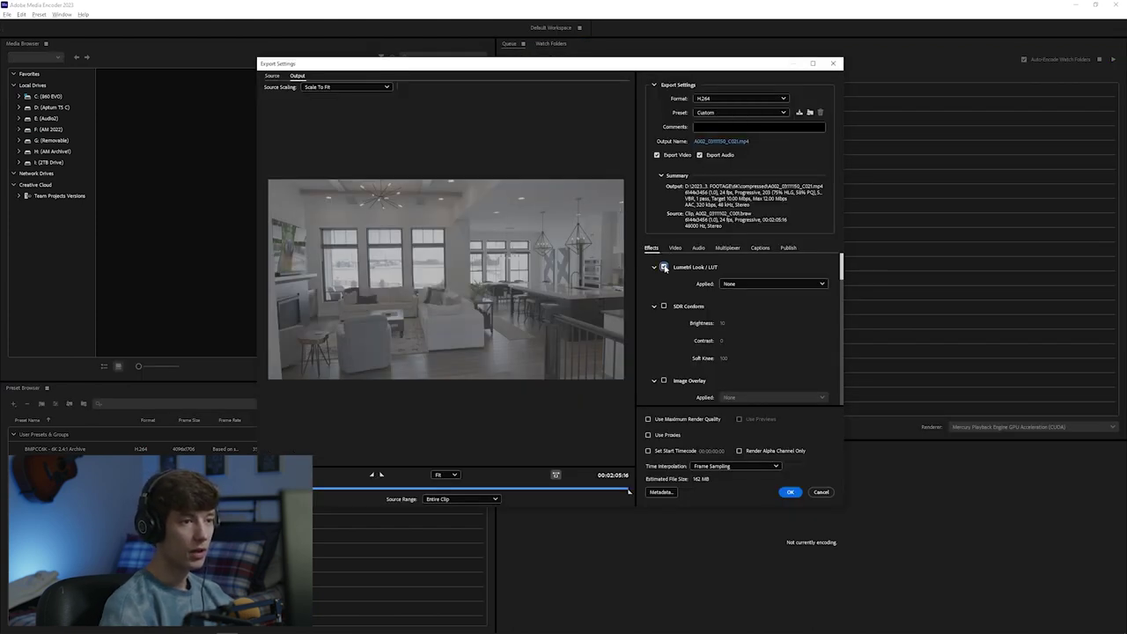
click(742, 283)
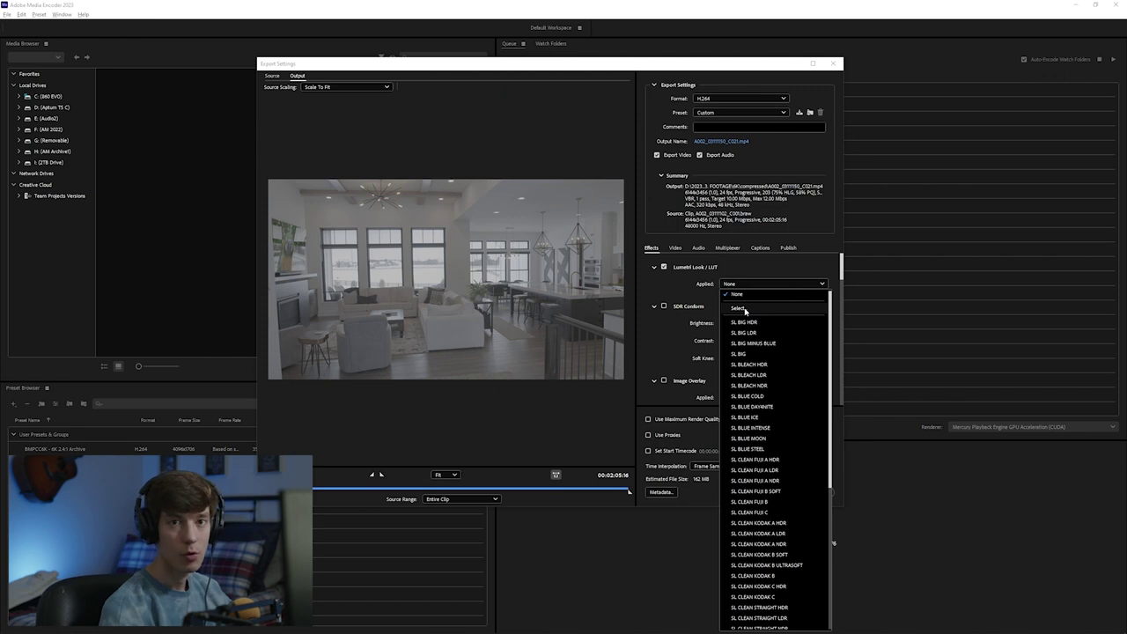
click(743, 308)
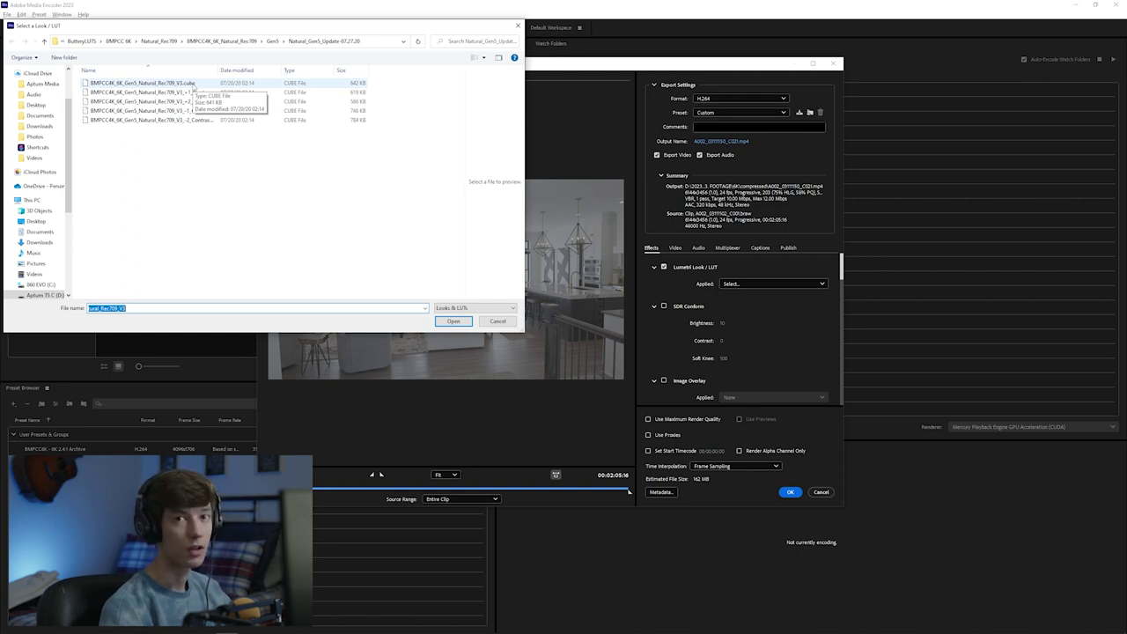
double_click(194, 83)
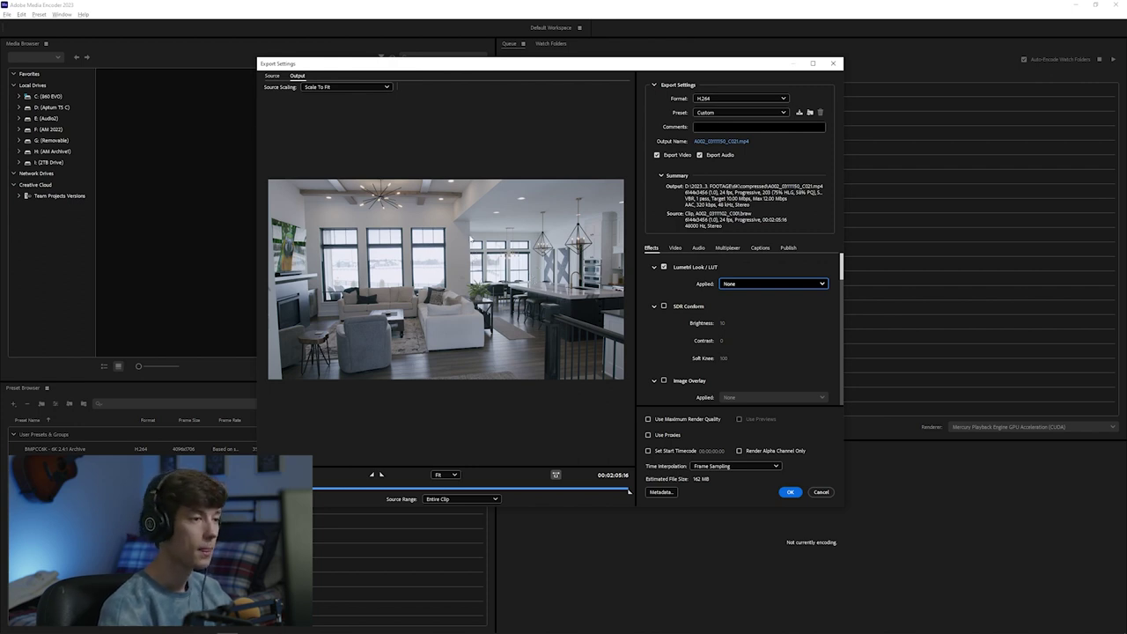
Set the output width to 3840 for 3840×2160 and enable Render at Maximum Depth
click(676, 248)
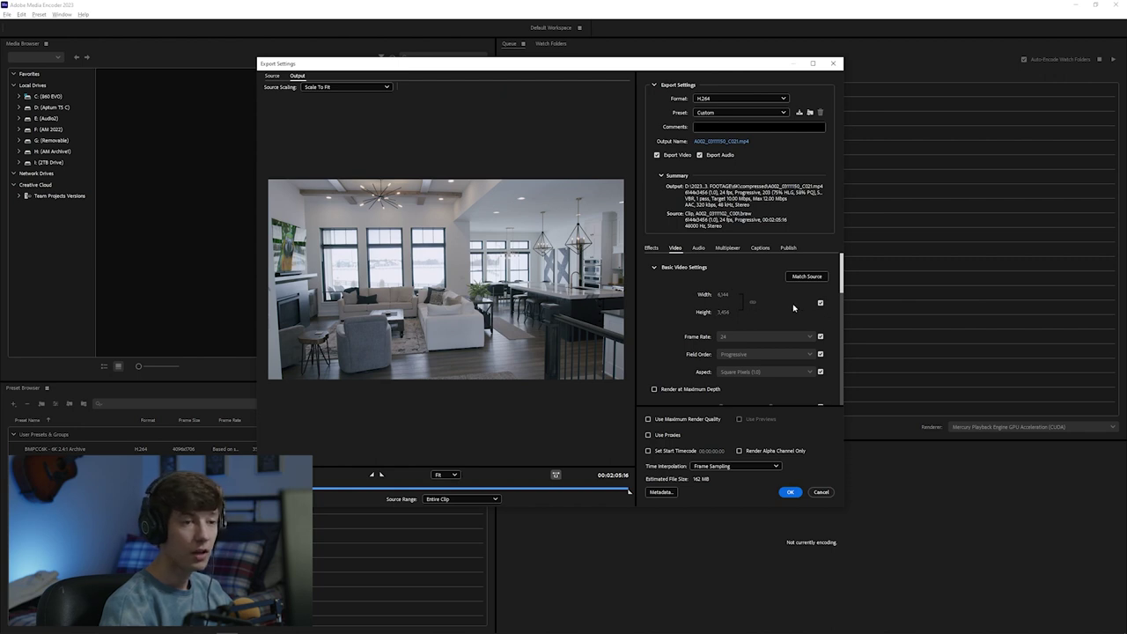
click(724, 295)
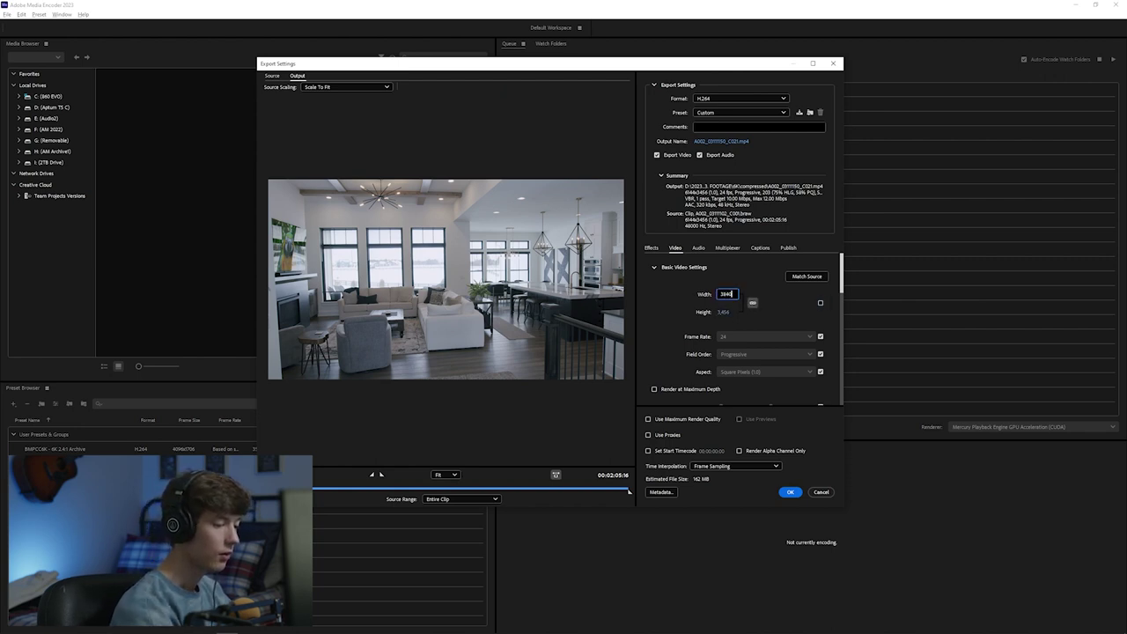
key(Return)
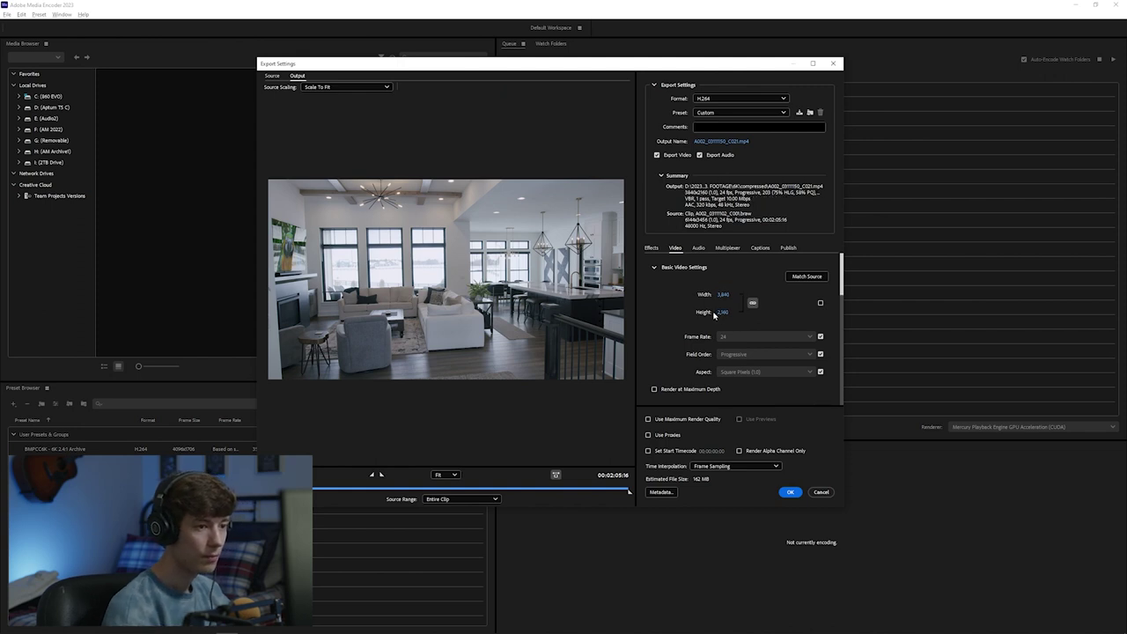
click(654, 389)
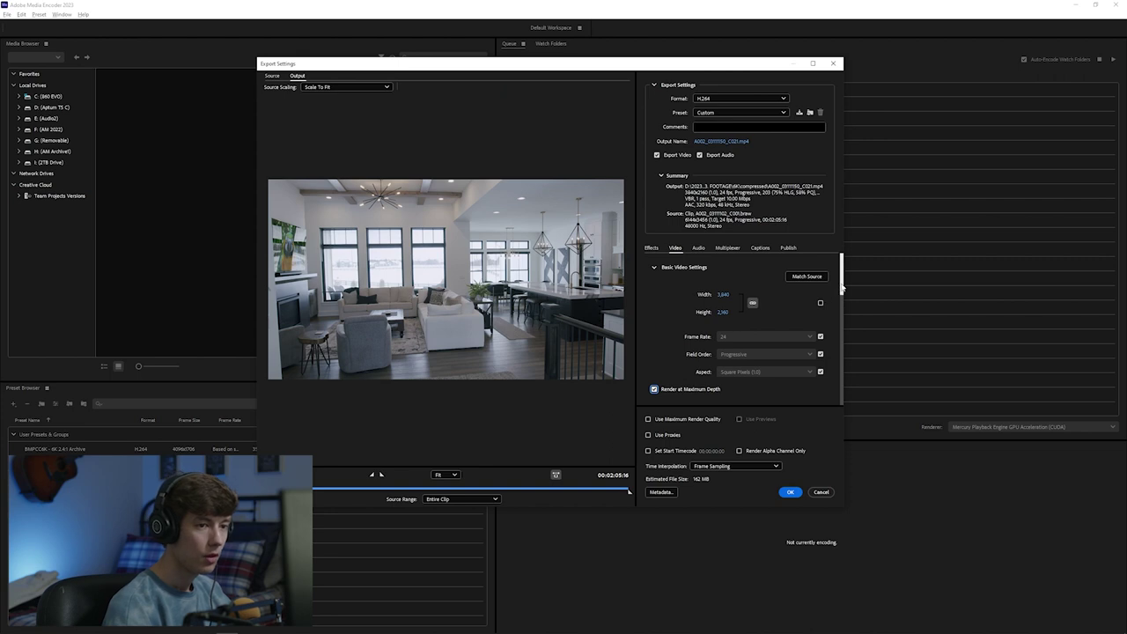
drag(841, 286, 834, 405)
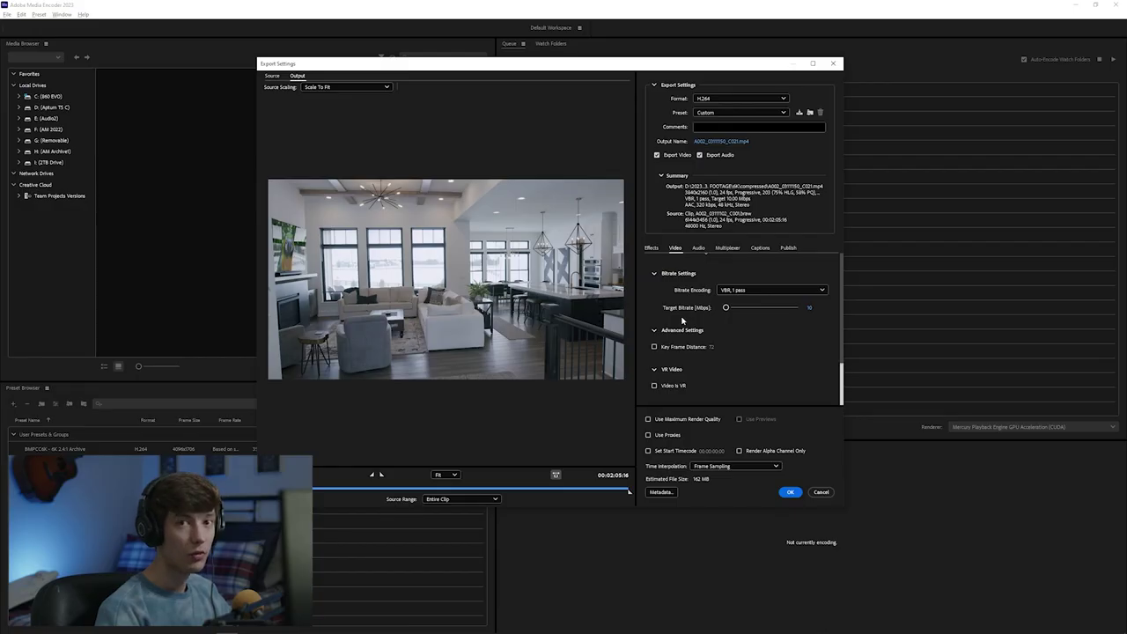
Set a 40 Mbps target bitrate with Maximum Render Quality, confirm, and start the queue
click(811, 308)
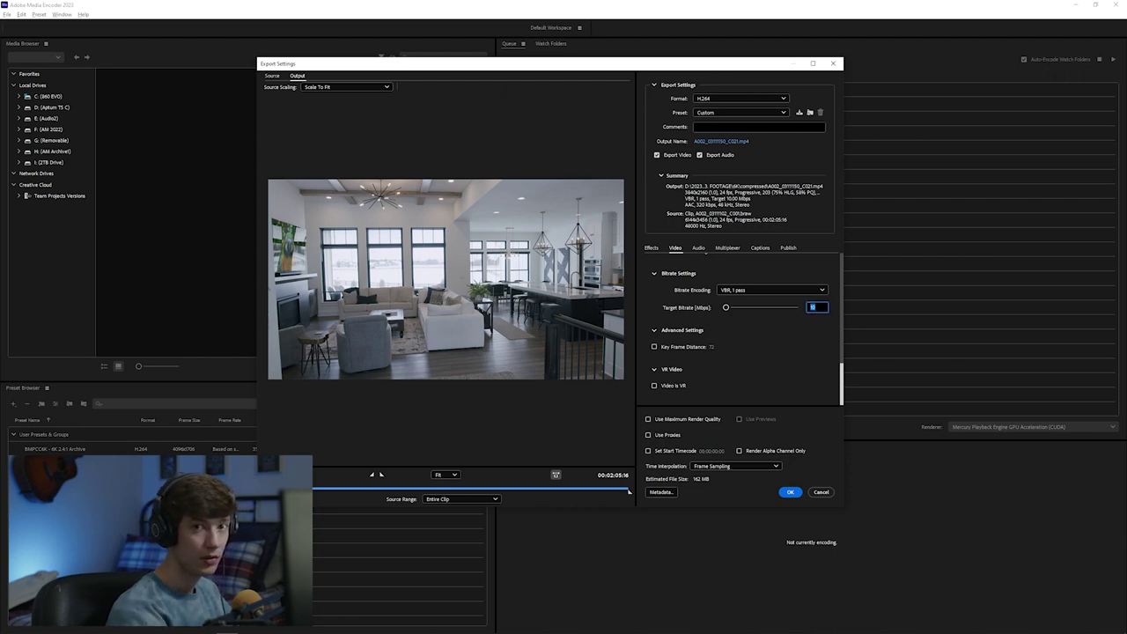
text(40)
key(Return)
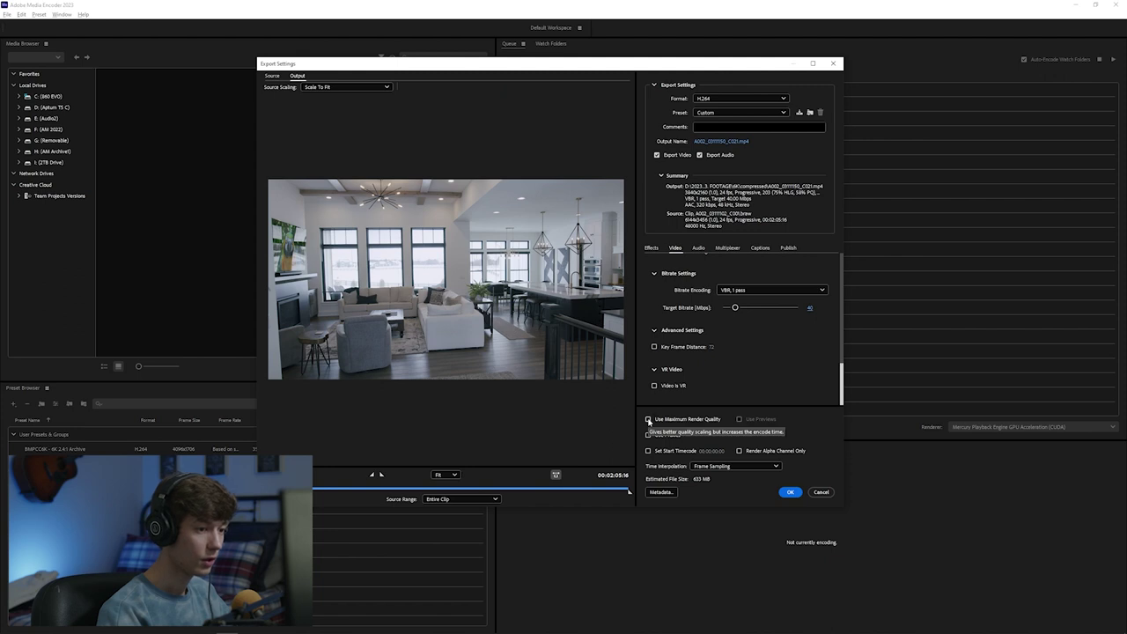
click(649, 419)
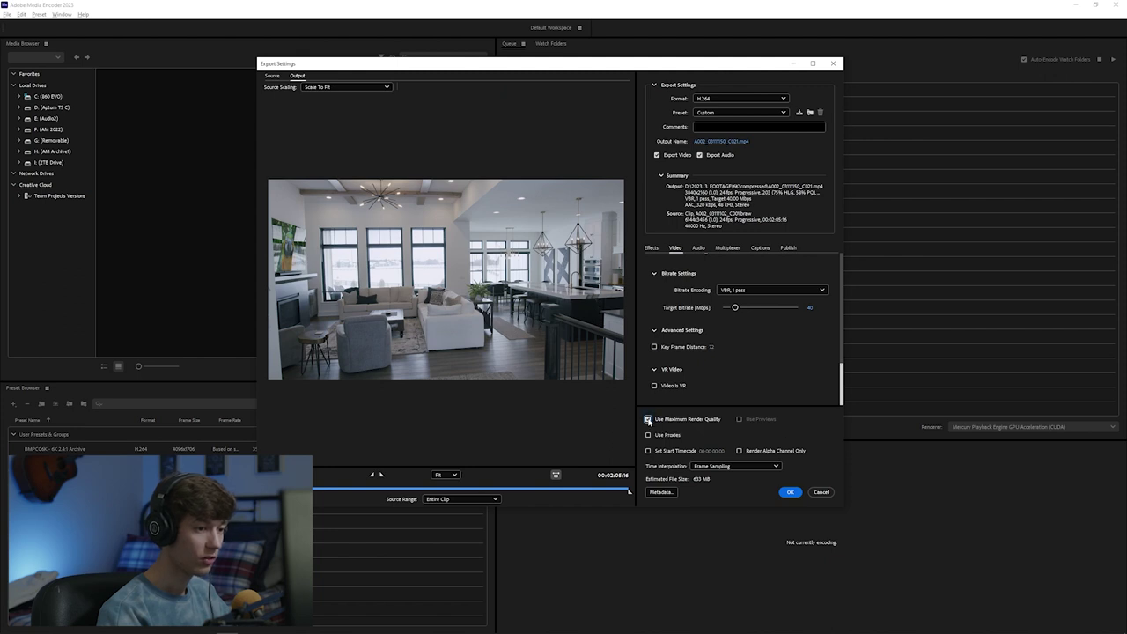
click(790, 492)
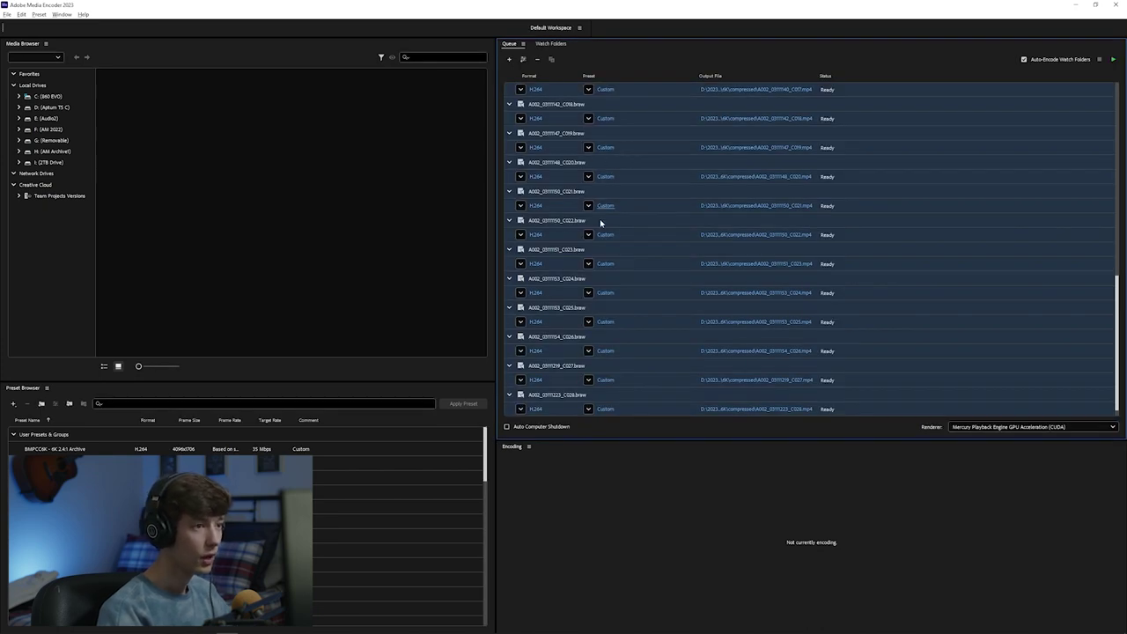
click(1113, 59)
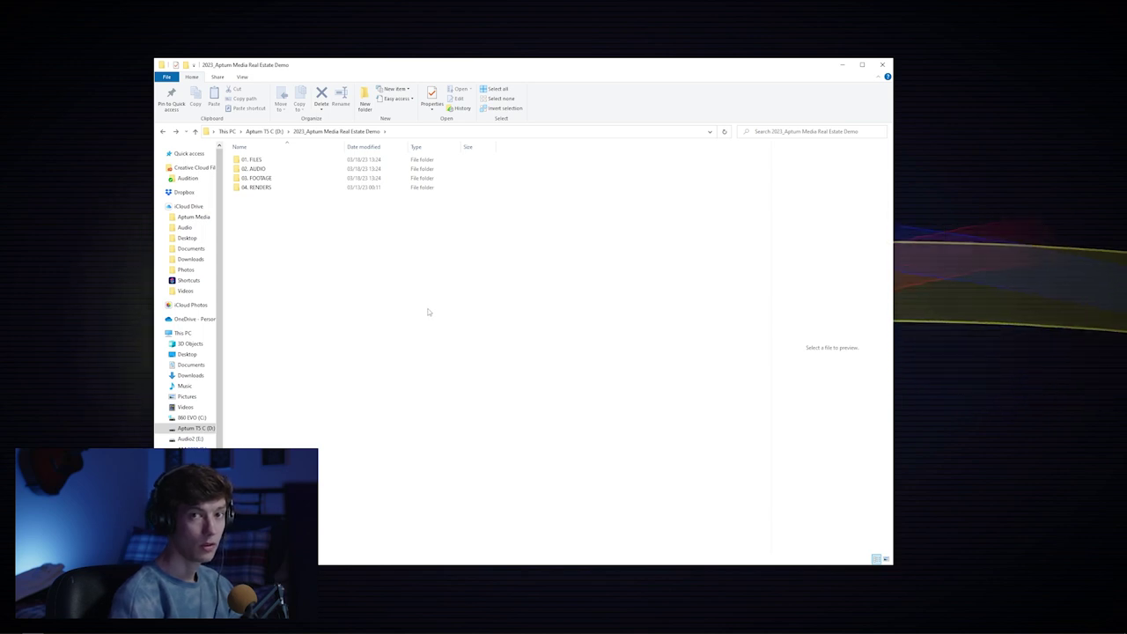
Open 03. FOOTAGE\6K and select the 28 original Blackmagic RAW clips
click(289, 180)
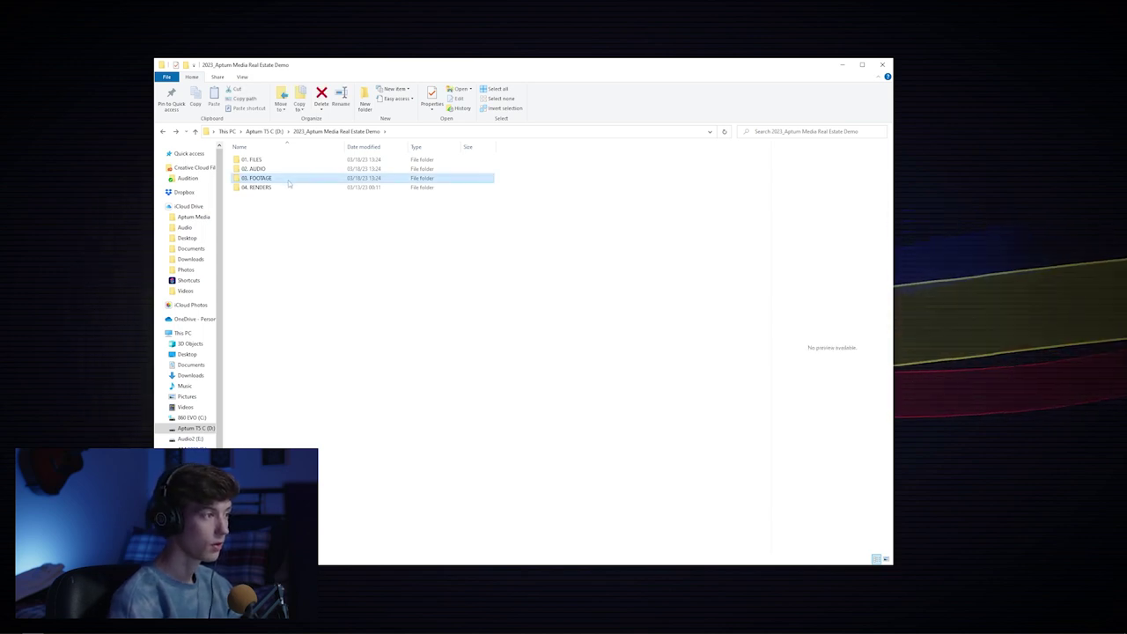
double_click(289, 180)
double_click(250, 159)
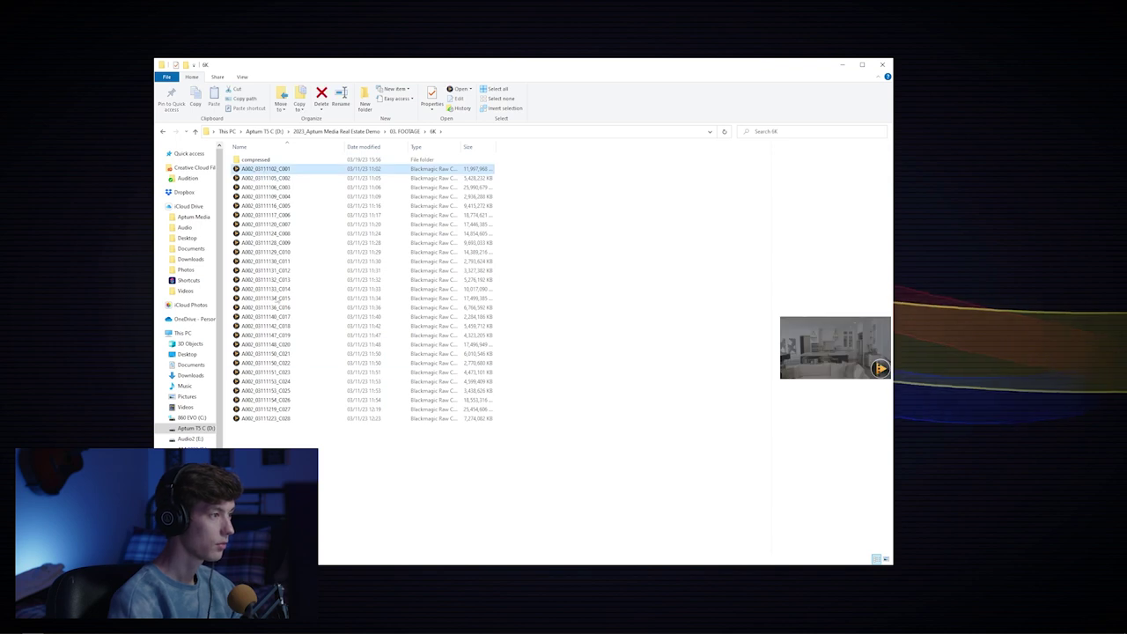
shift+click(265, 418)
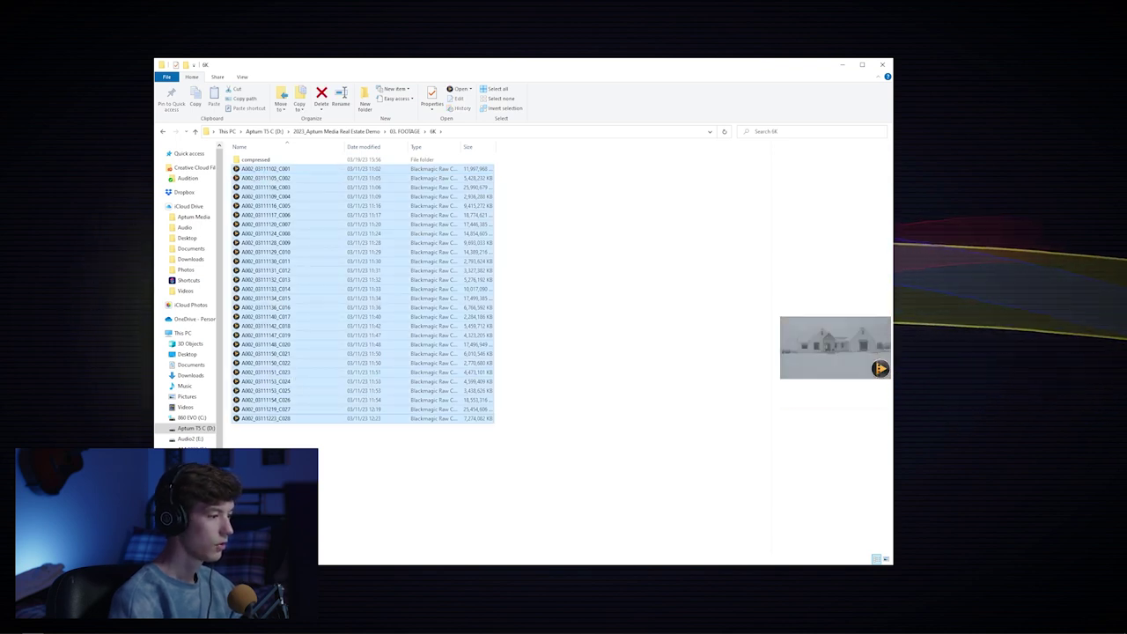
key(super+Up)
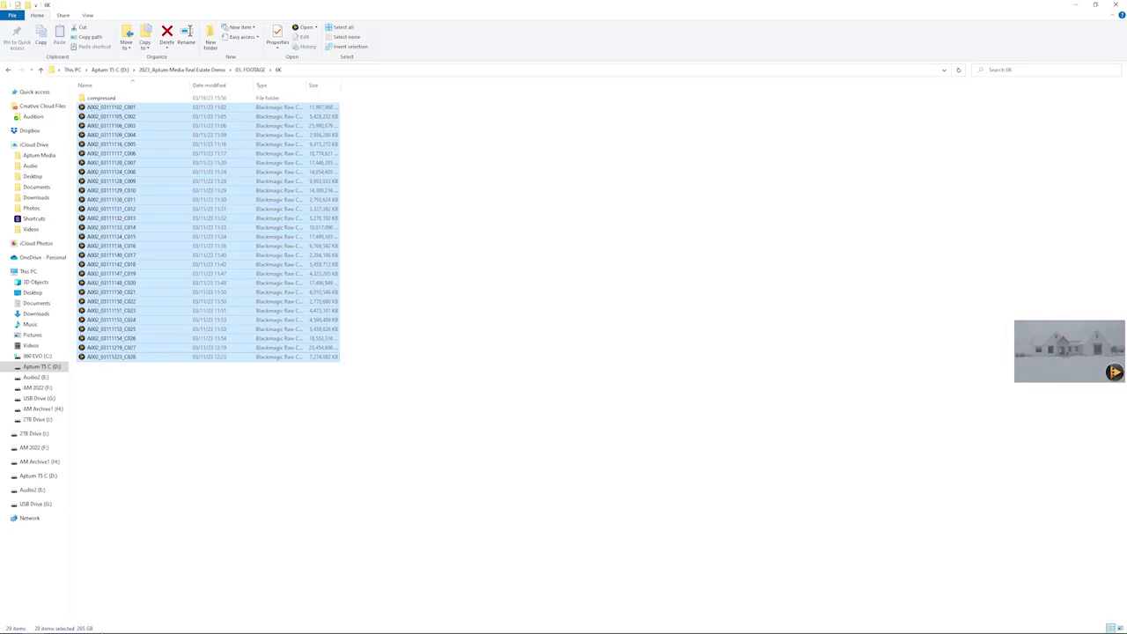
click(114, 605)
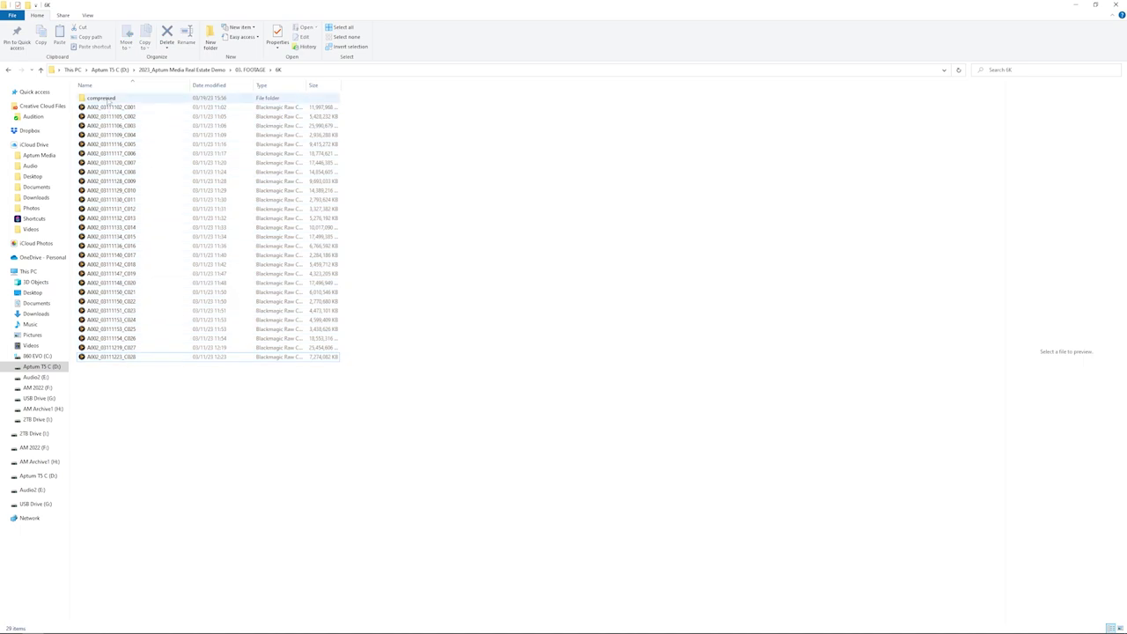
Open the compressed folder and select all 28 encoded clips to see their total size
double_click(104, 98)
click(99, 110)
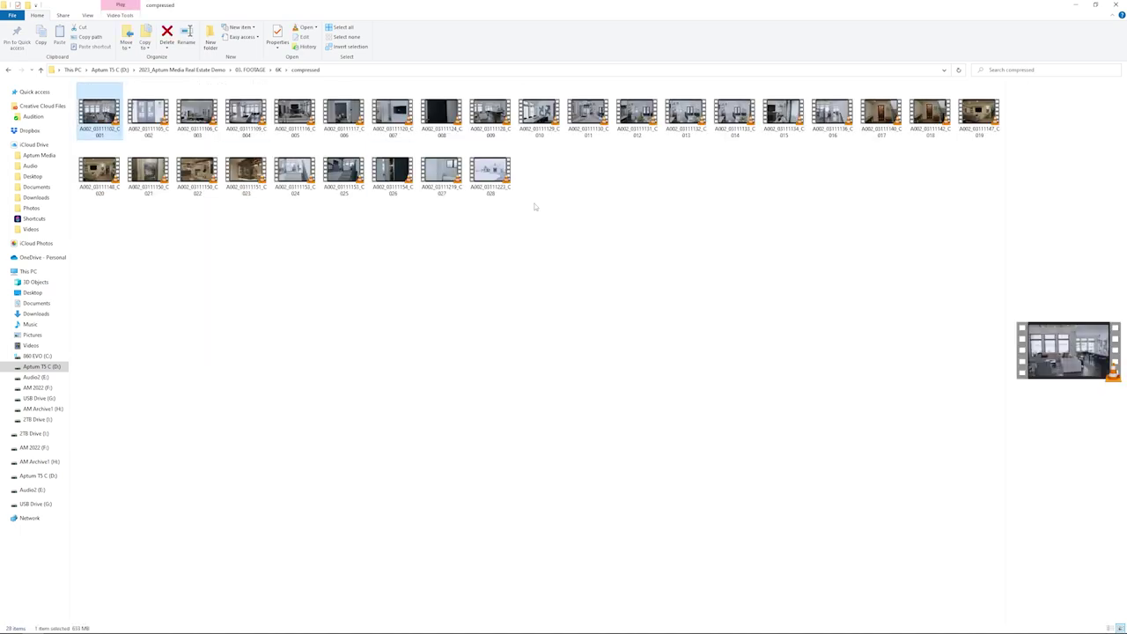
shift+click(490, 172)
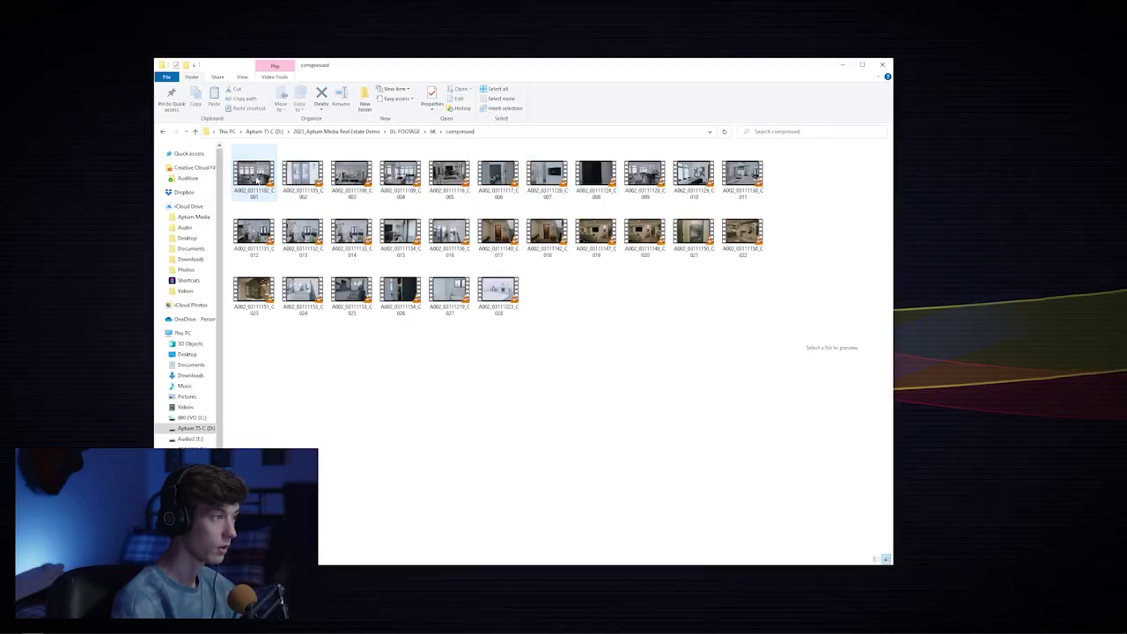
right_click(239, 179)
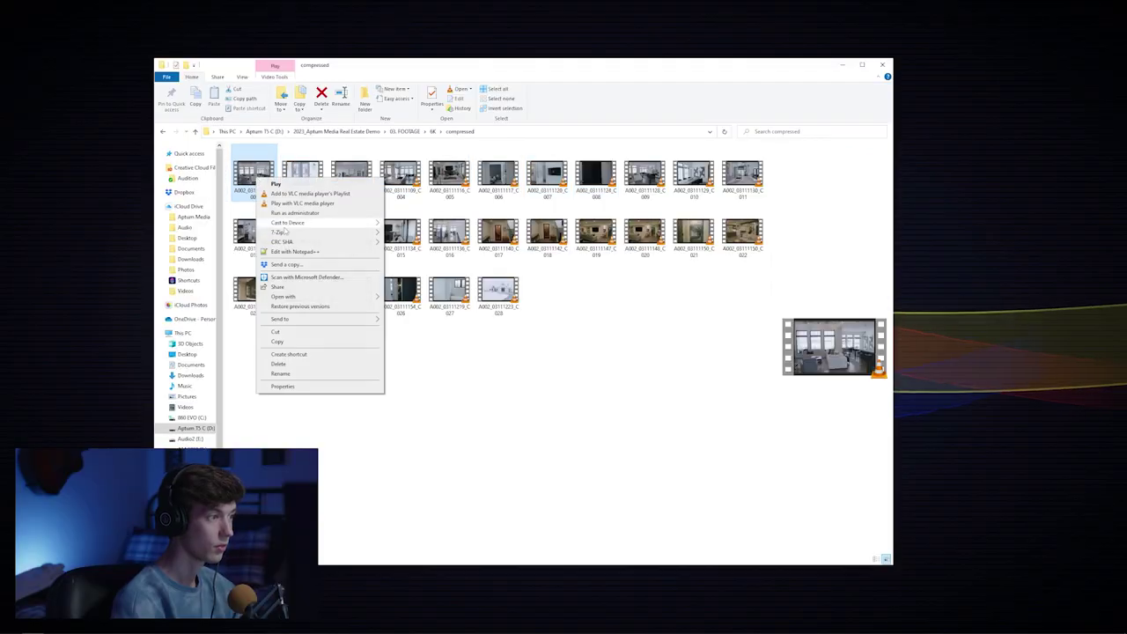
click(313, 382)
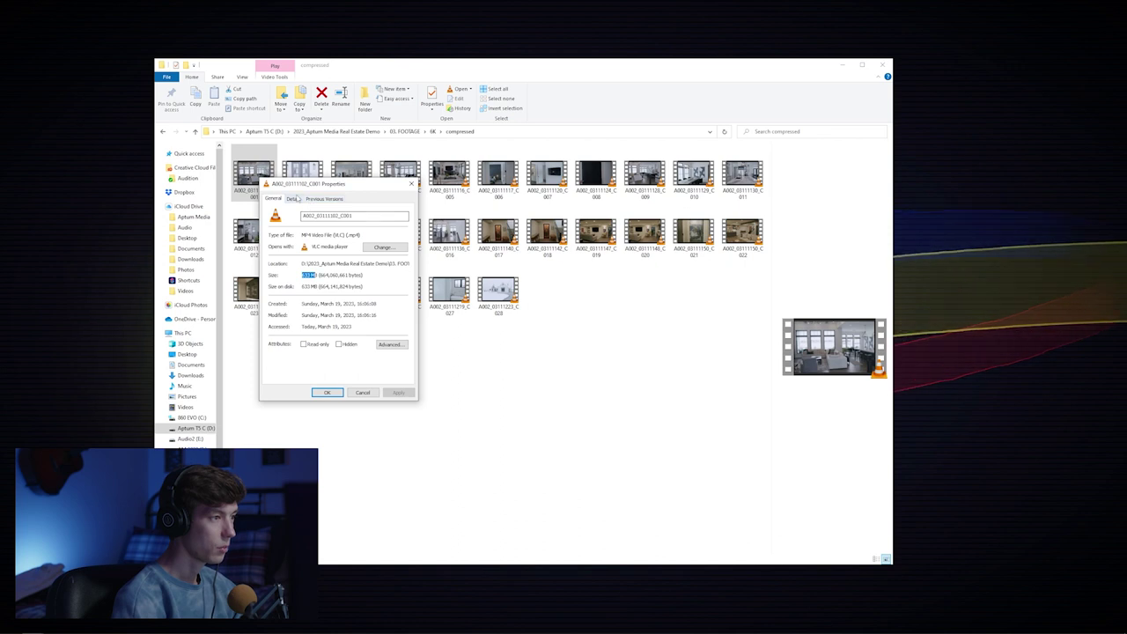
click(293, 198)
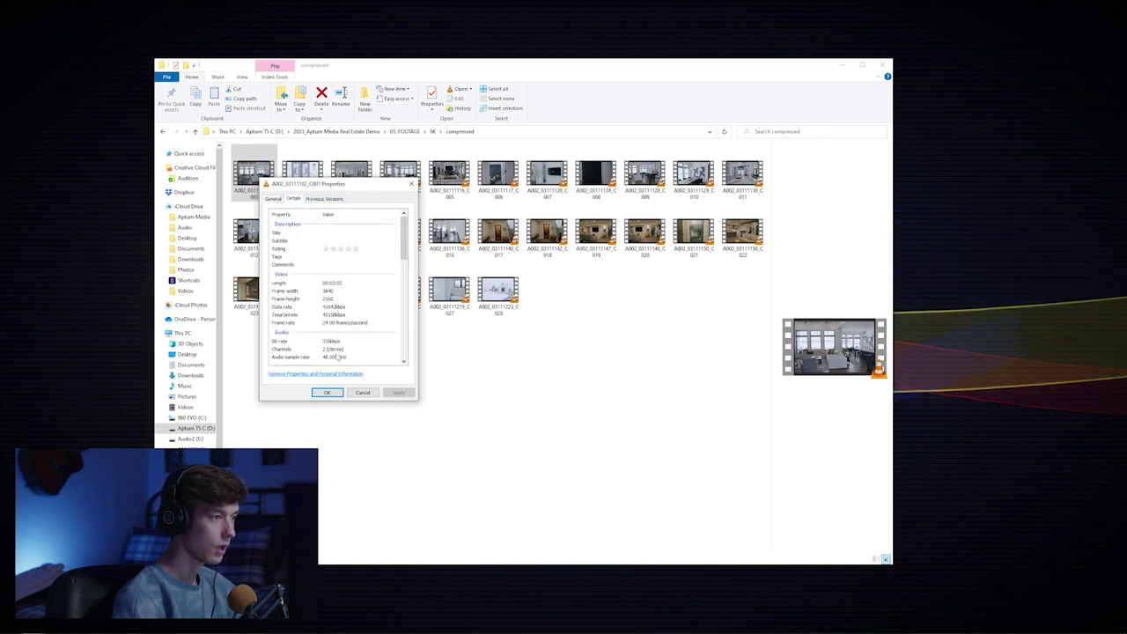